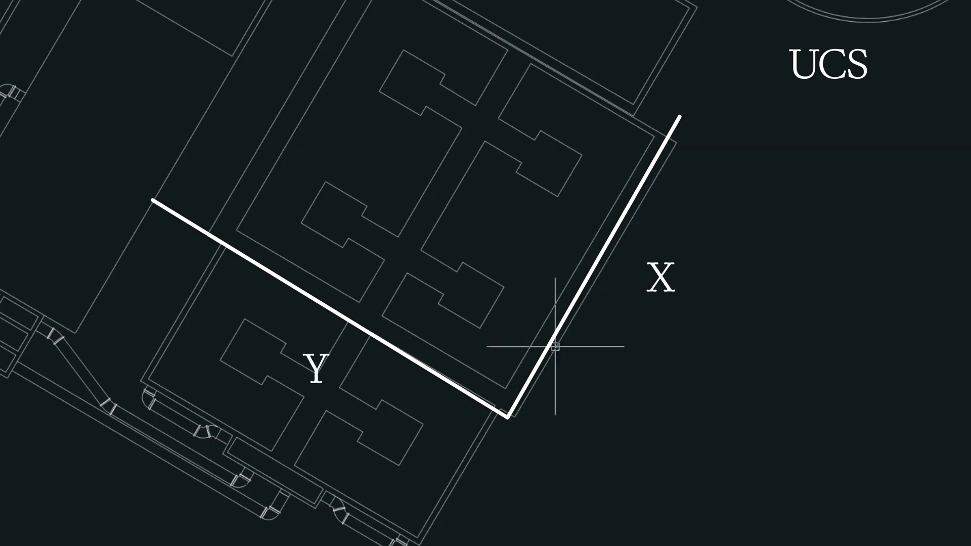
Step: Create a 3-point UCS with origin at the building's lower corner and X along its edge
text(ucs)
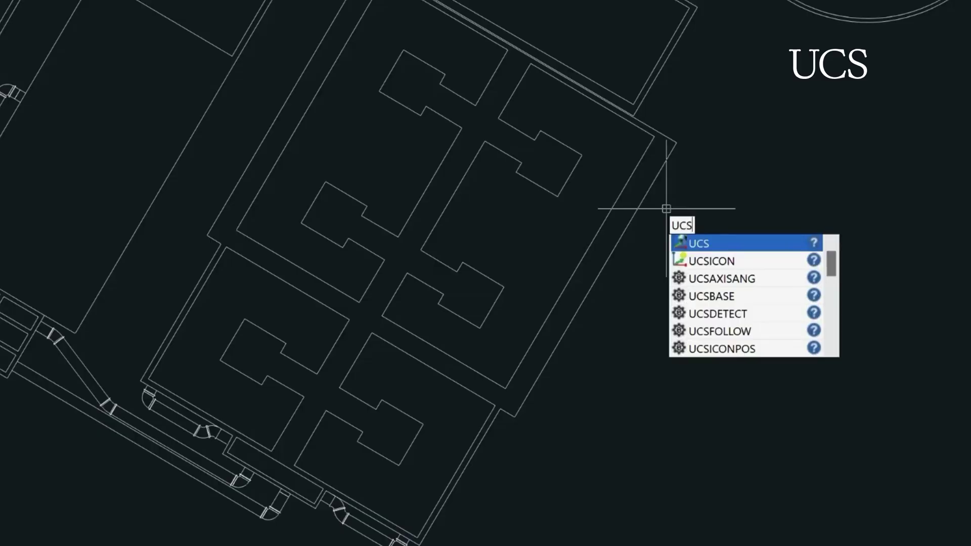
key(Return)
key(Down)
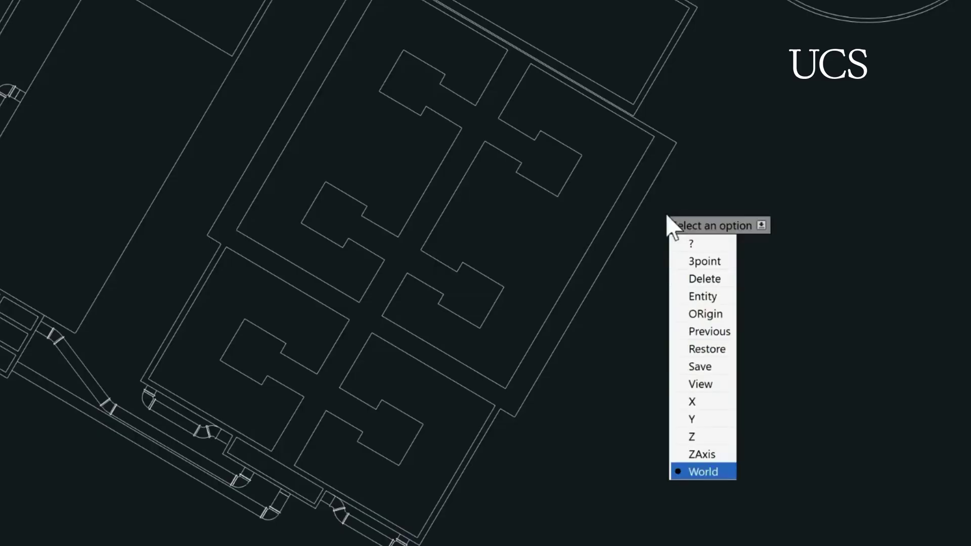
click(696, 261)
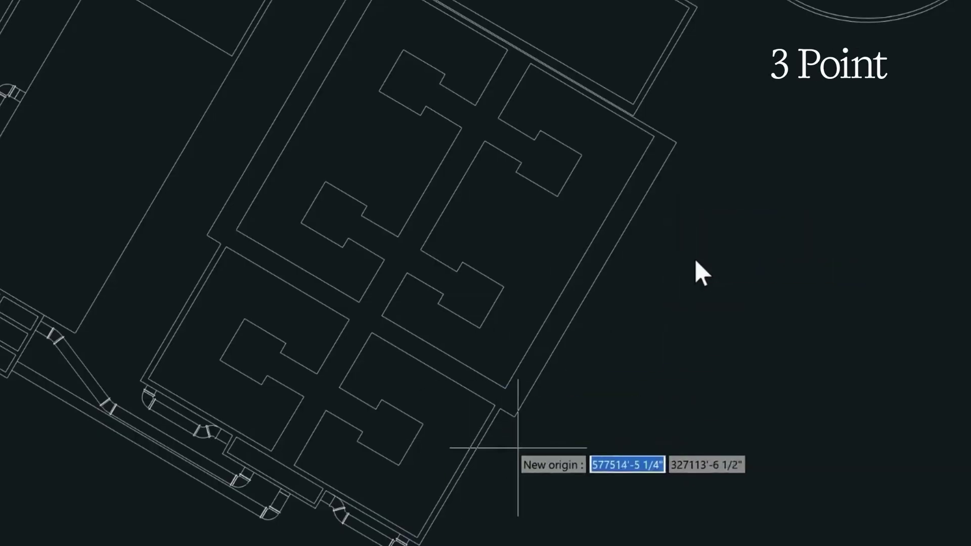
click(515, 413)
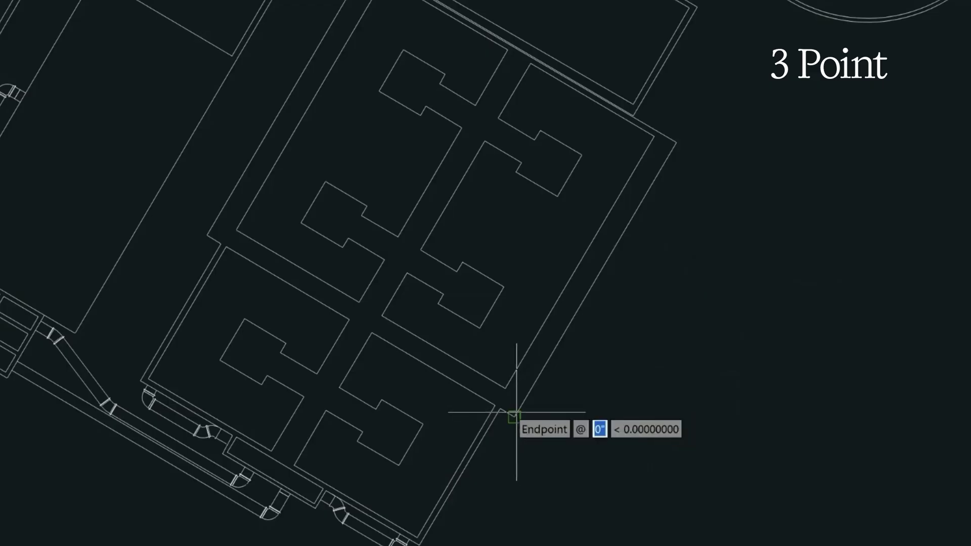
click(675, 144)
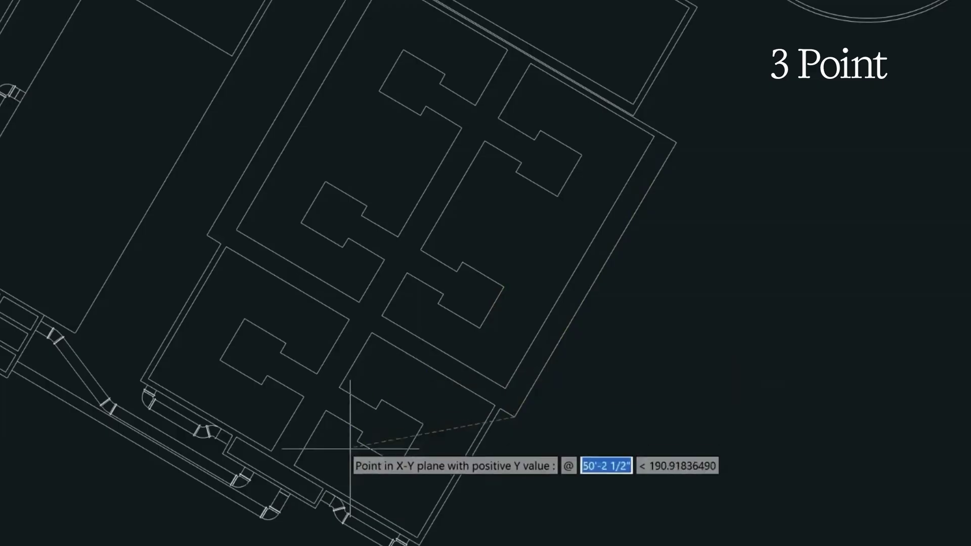
click(209, 229)
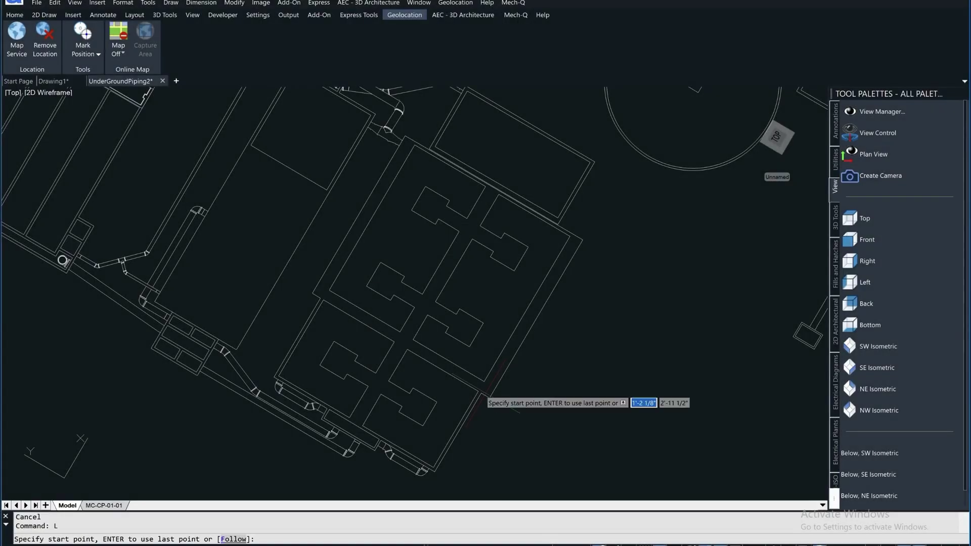
Step: Draw a line from the building corner: 40' along the UCS X axis, then 100' perpendicular
click(489, 396)
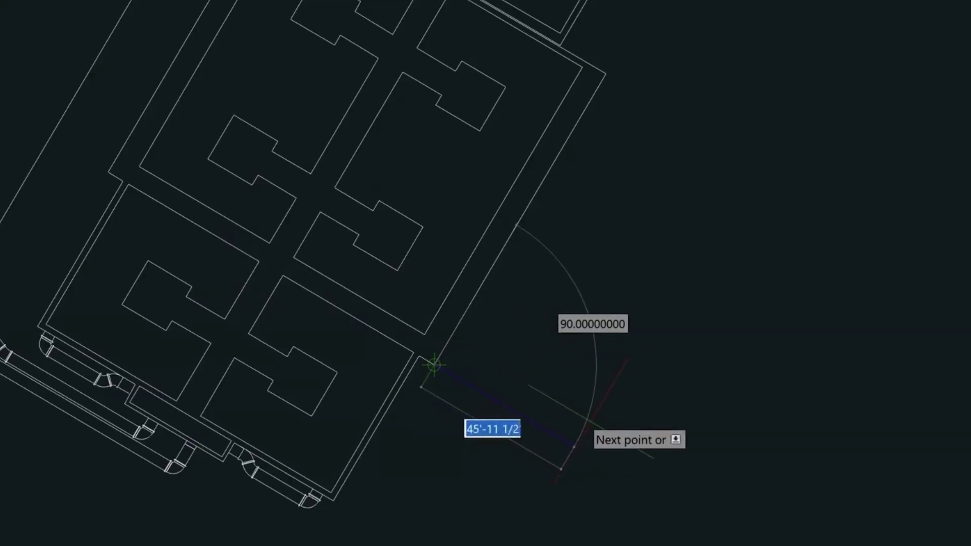
text(40')
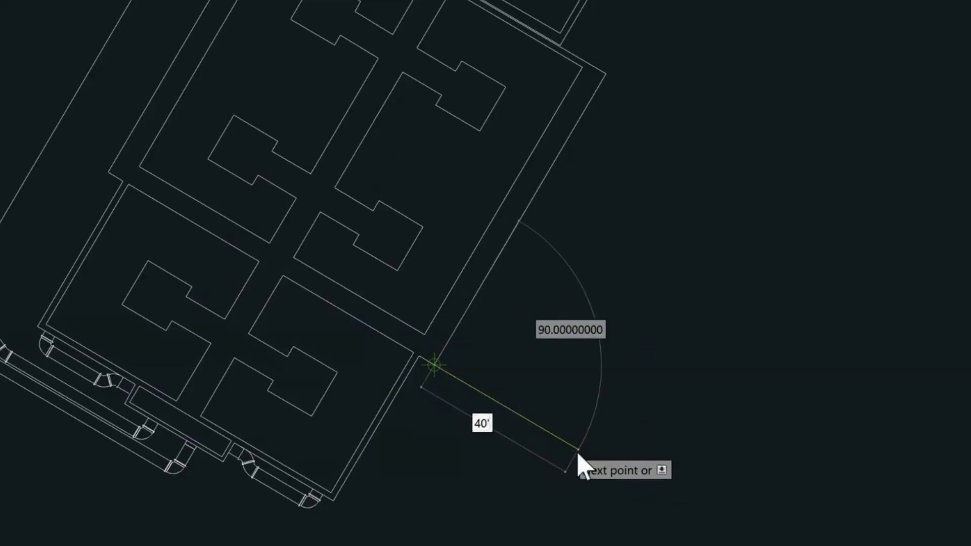
key(Return)
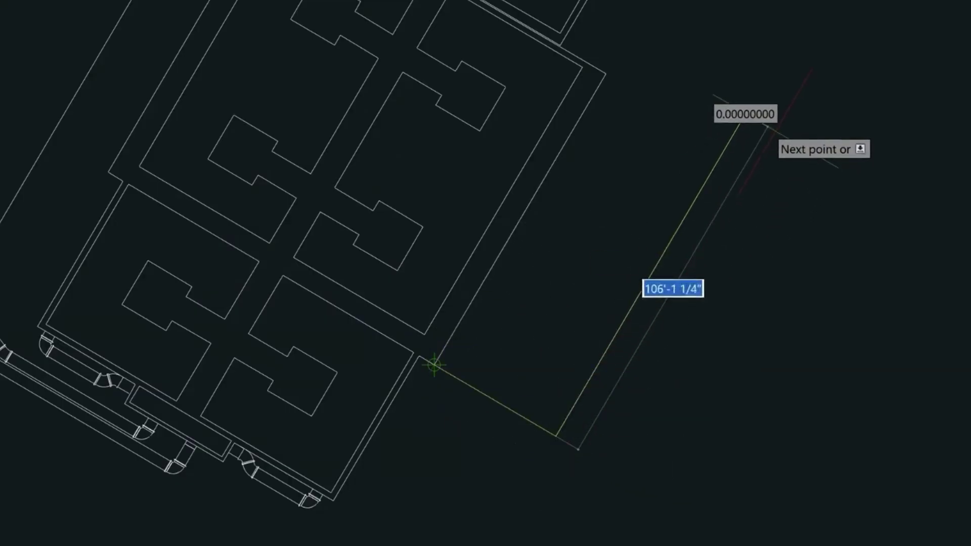
text(100')
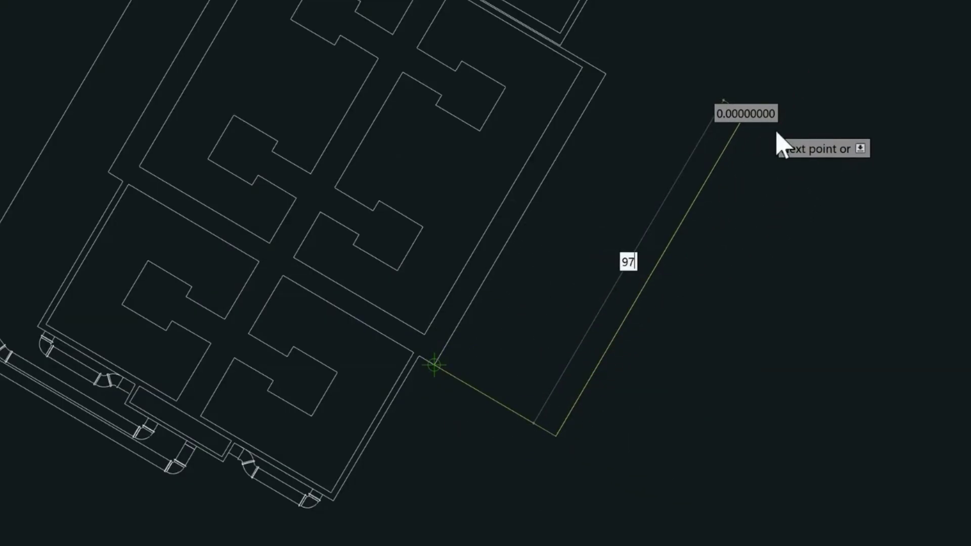
key(Return)
key(Return)
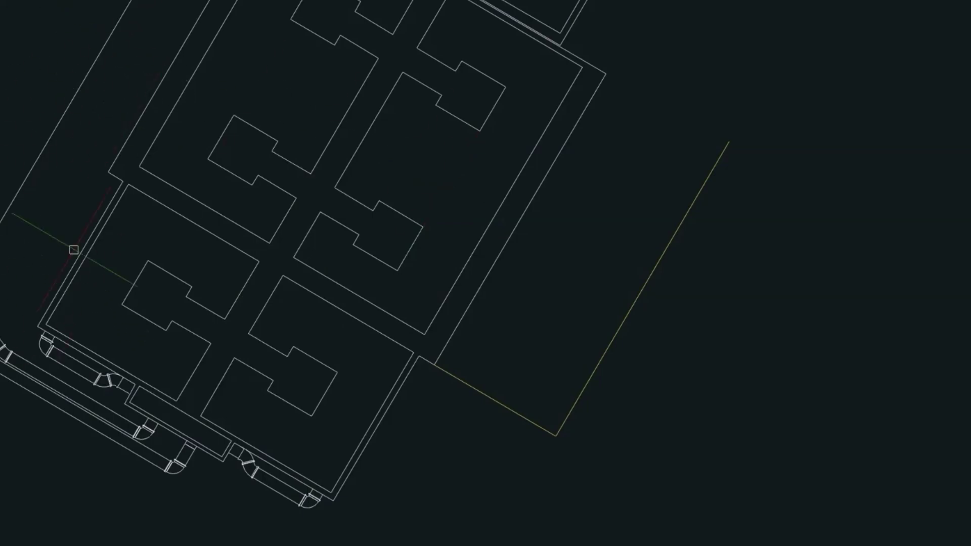
Step: Switch to the Current UCS plan view and zoom in on the L-shaped lines
text(PLAN)
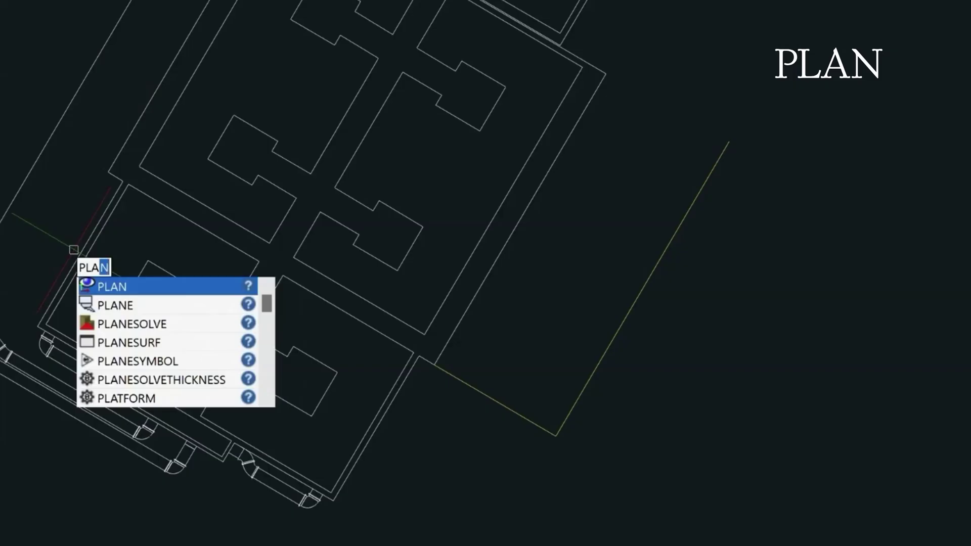
key(Return)
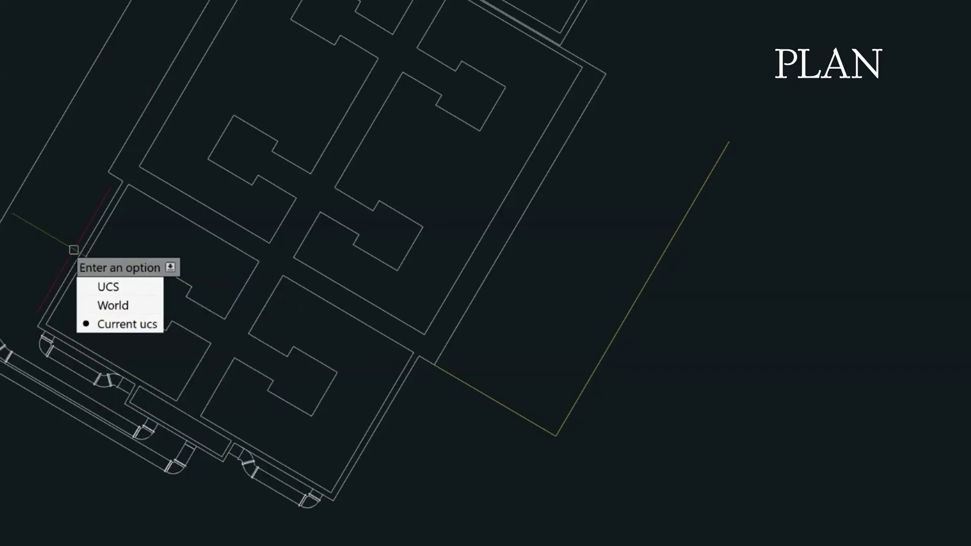
click(110, 324)
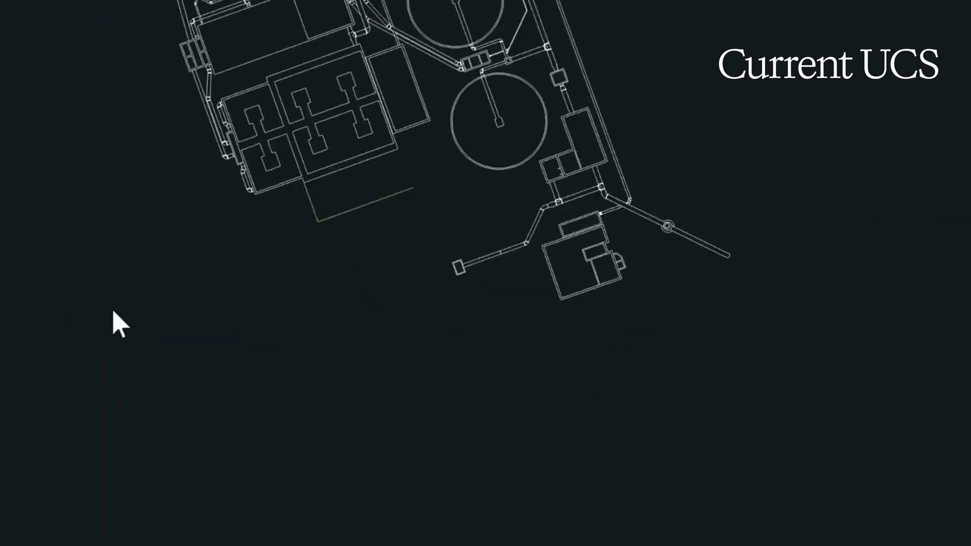
scroll(416, 184, up, 6)
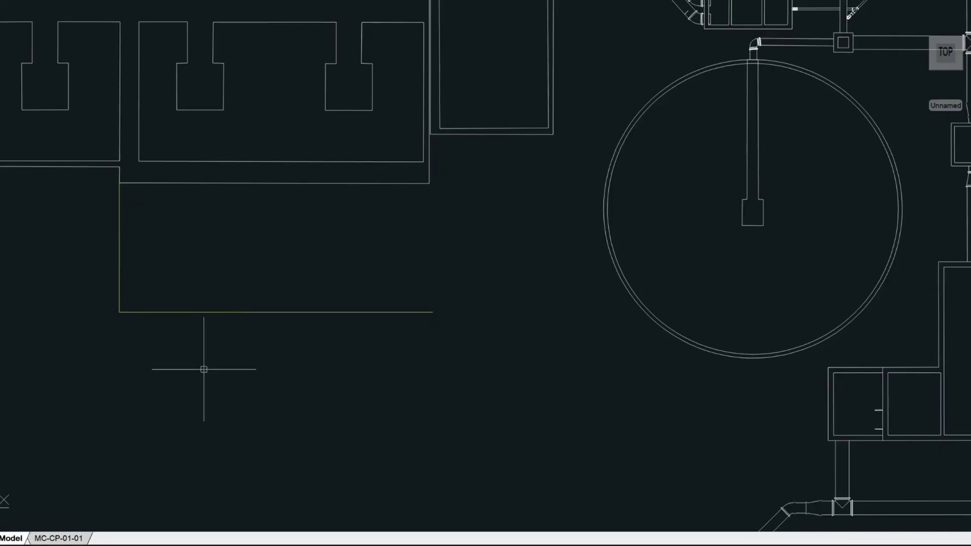
Step: Delete the two new lines, then move the selected pipe lines 6 units straight down
drag(191, 368, 105, 212)
key(Delete)
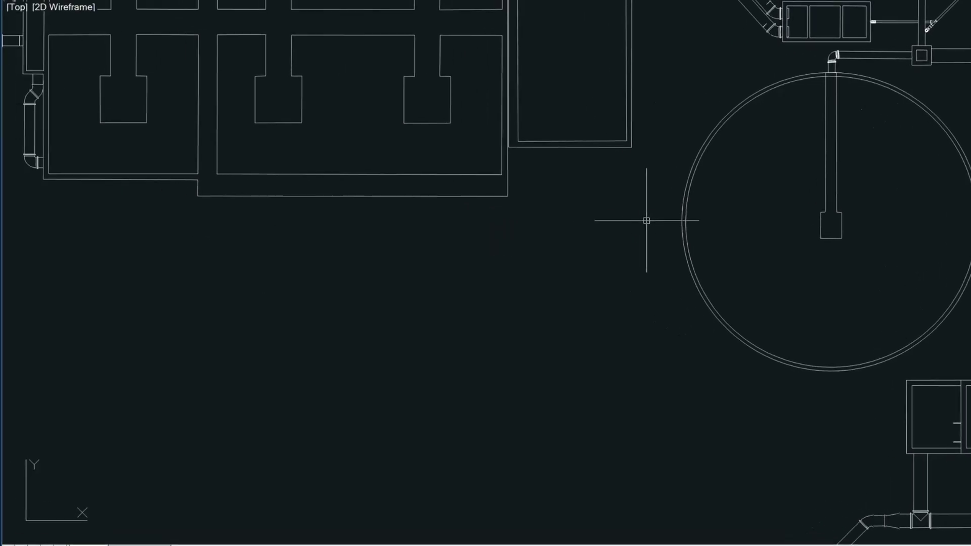
click(591, 202)
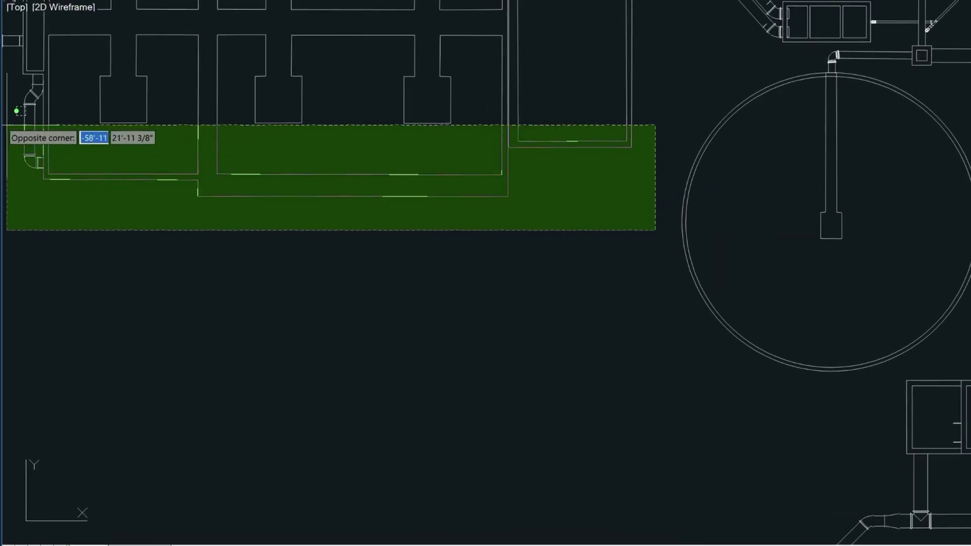
click(10, 81)
key(m)
key(Return)
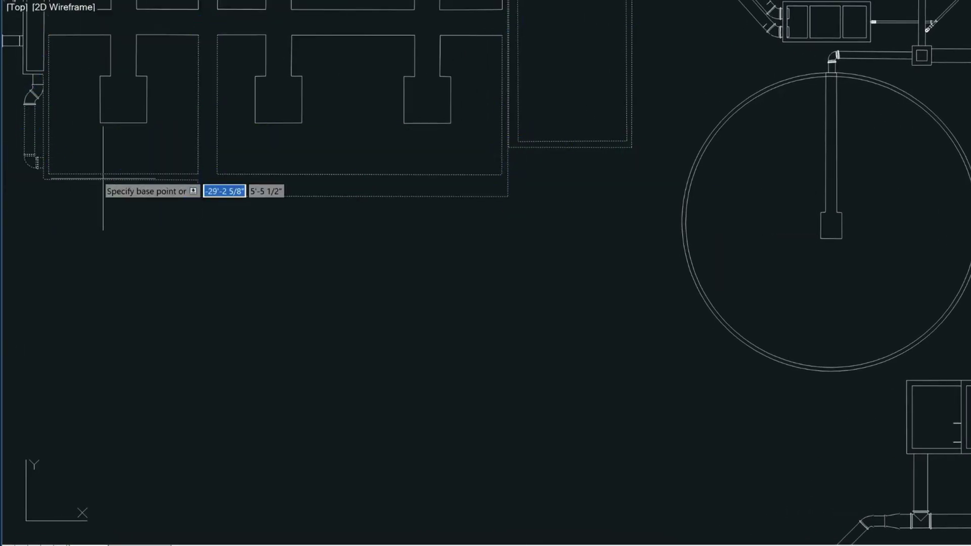
click(259, 243)
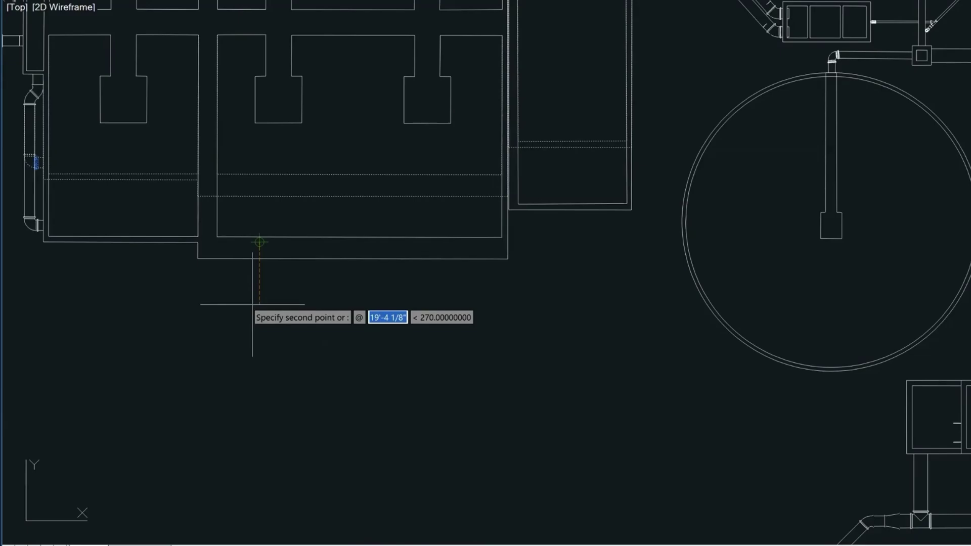
text(6)
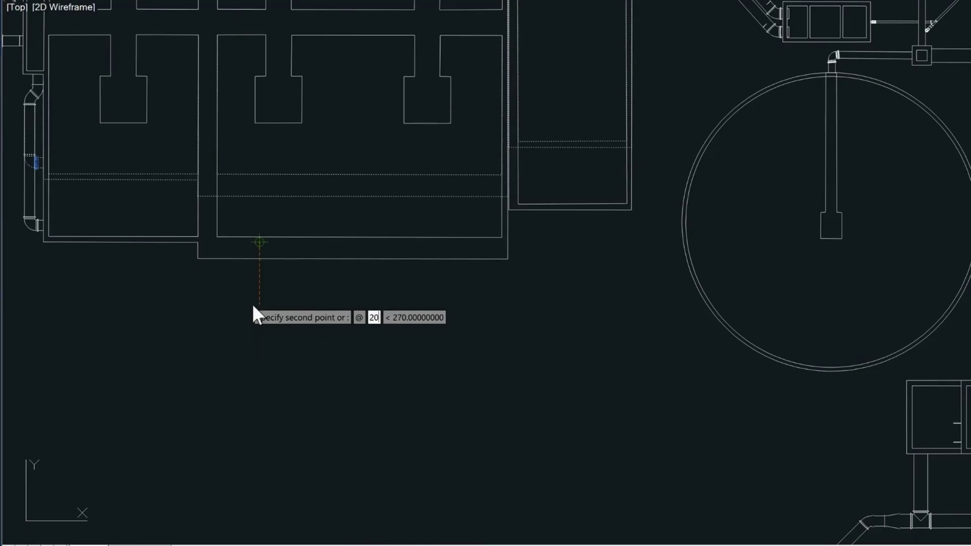
key(Return)
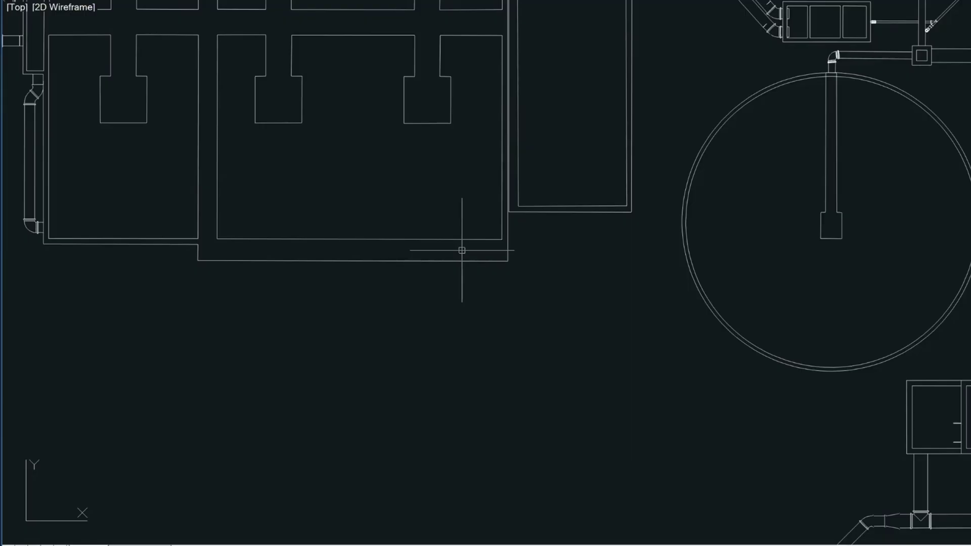
Step: Restore the World plan view with PLAN and the w option, then zoom in
text(PLAN)
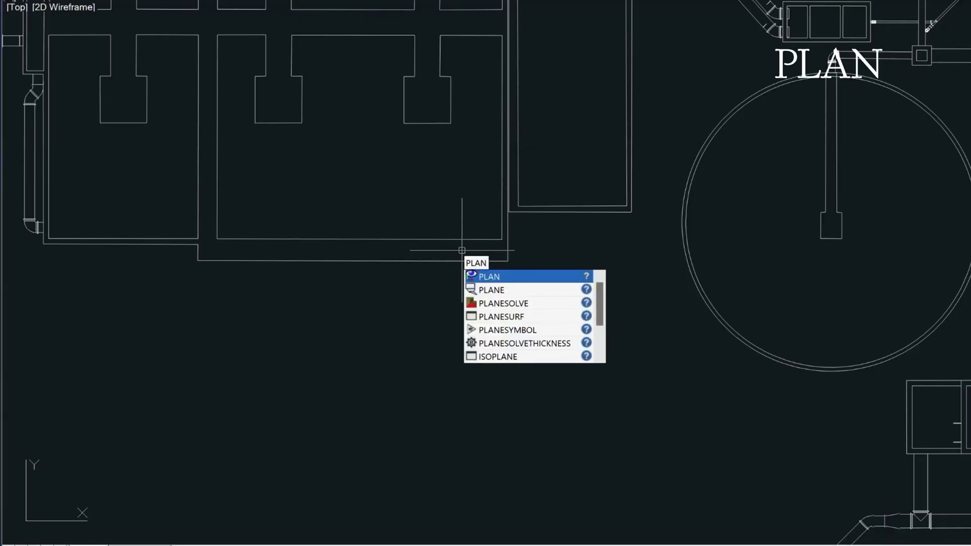
key(Return)
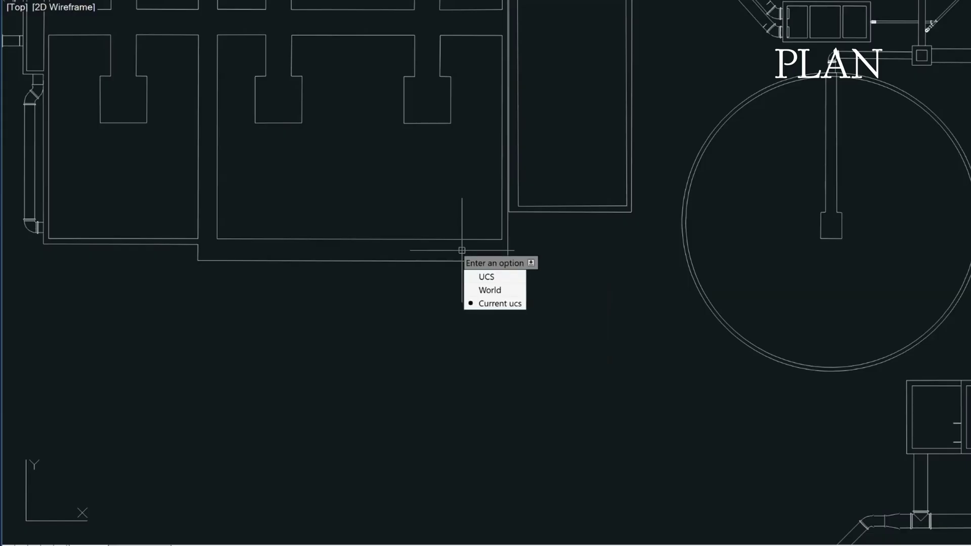
text(w)
key(Return)
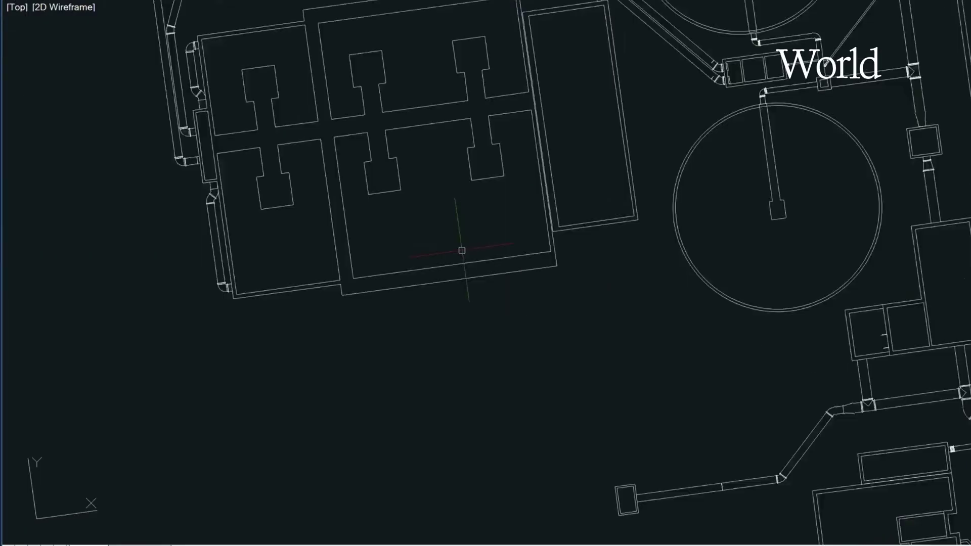
scroll(584, 155, up, 5)
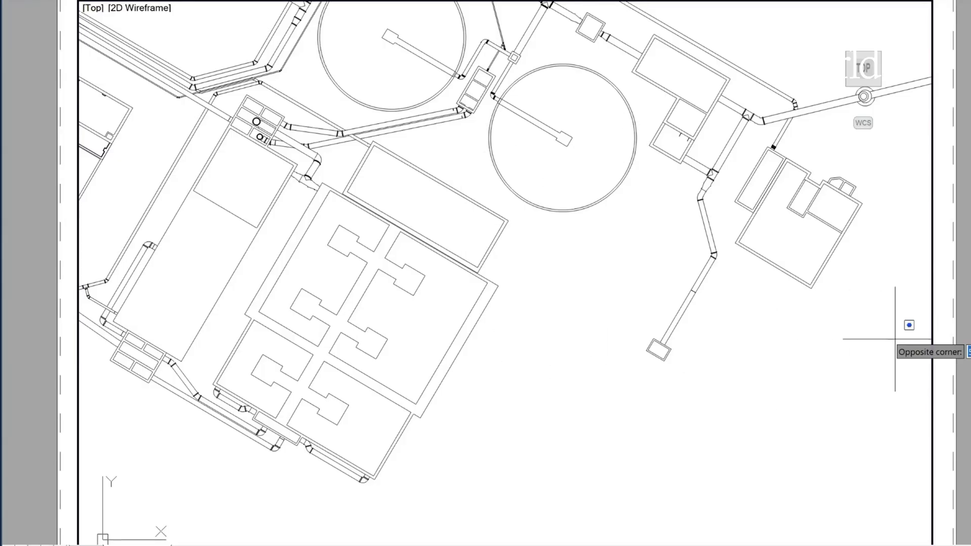
Step: Create a 3-point UCS with origin at the block corner and X and Y along its edges
key(Escape)
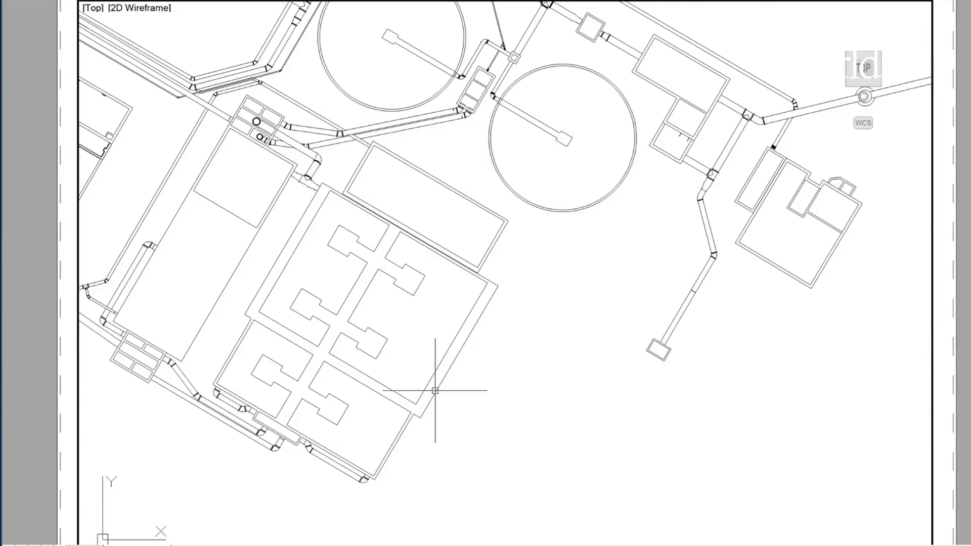
scroll(435, 390, up, 2)
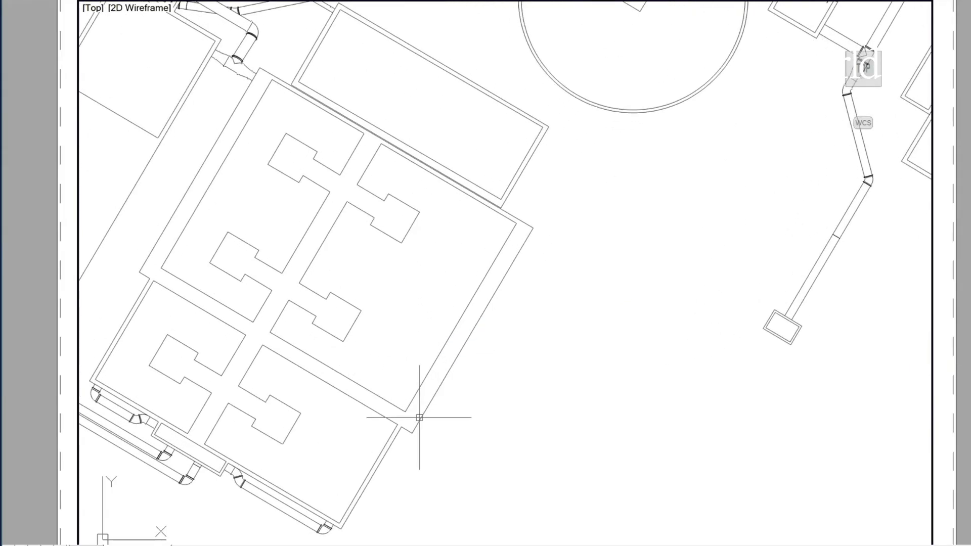
key(Return)
key(Down)
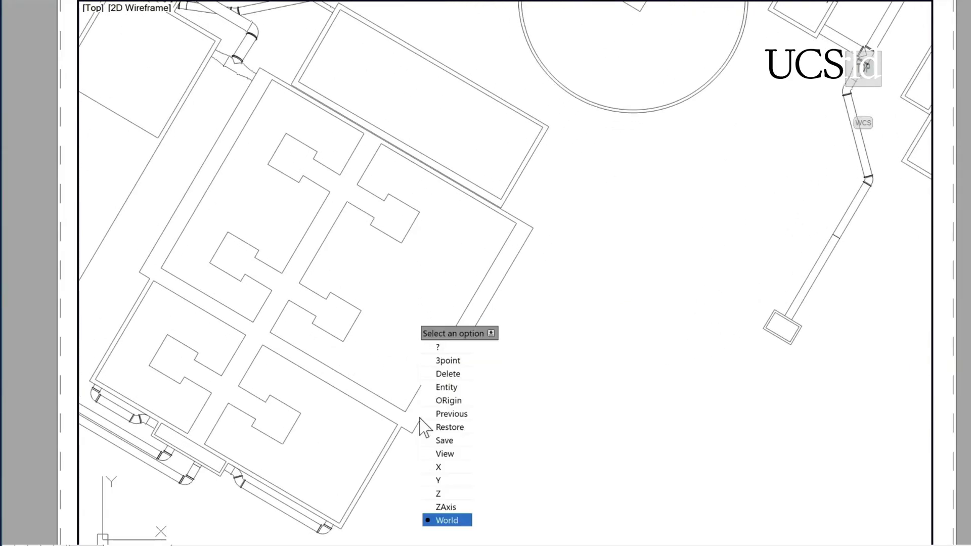
key(Return)
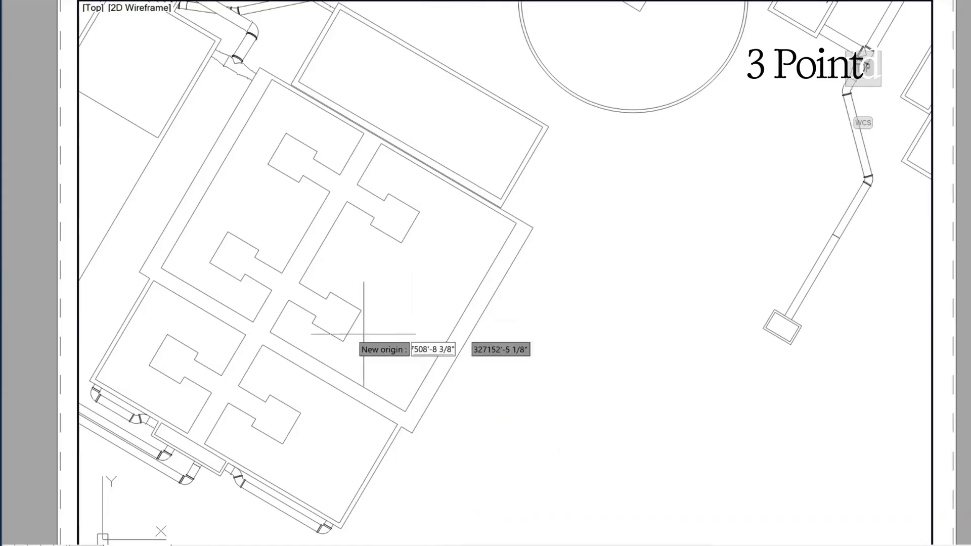
click(343, 342)
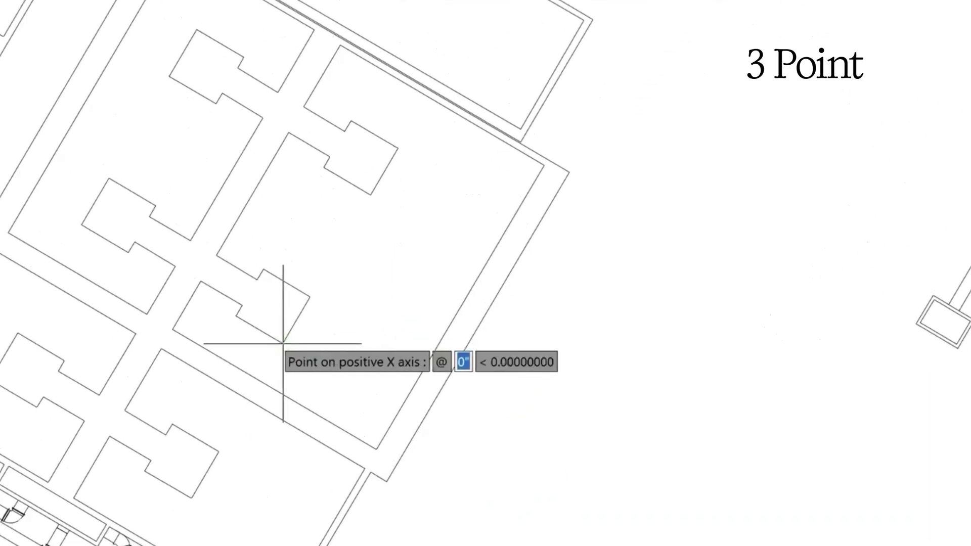
click(309, 297)
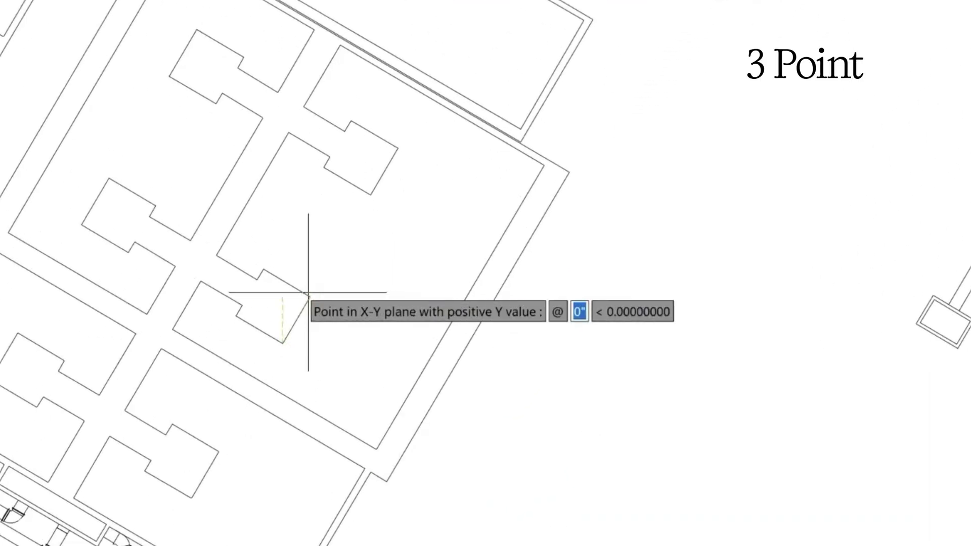
click(261, 269)
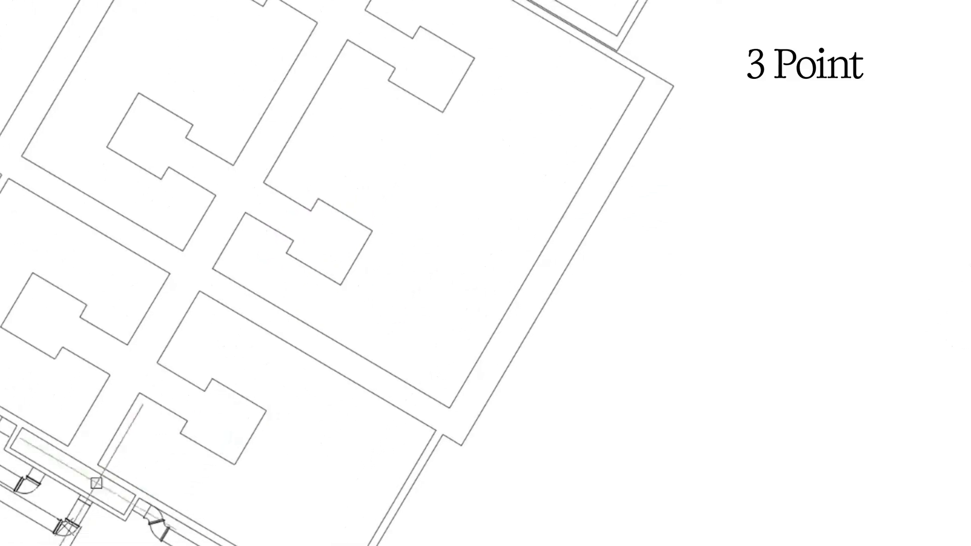
Step: Display the plan view of the current UCS with PLAN
text(PLAN)
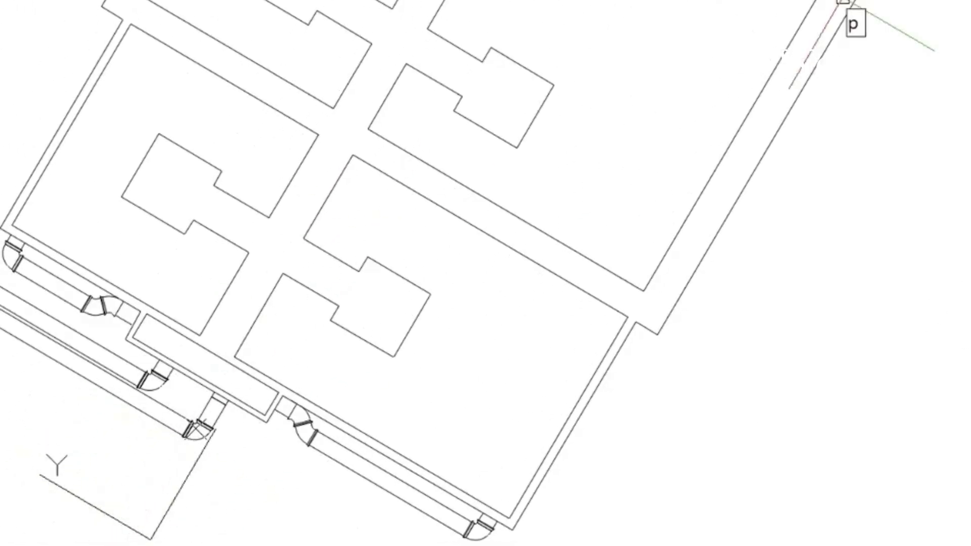
key(Return)
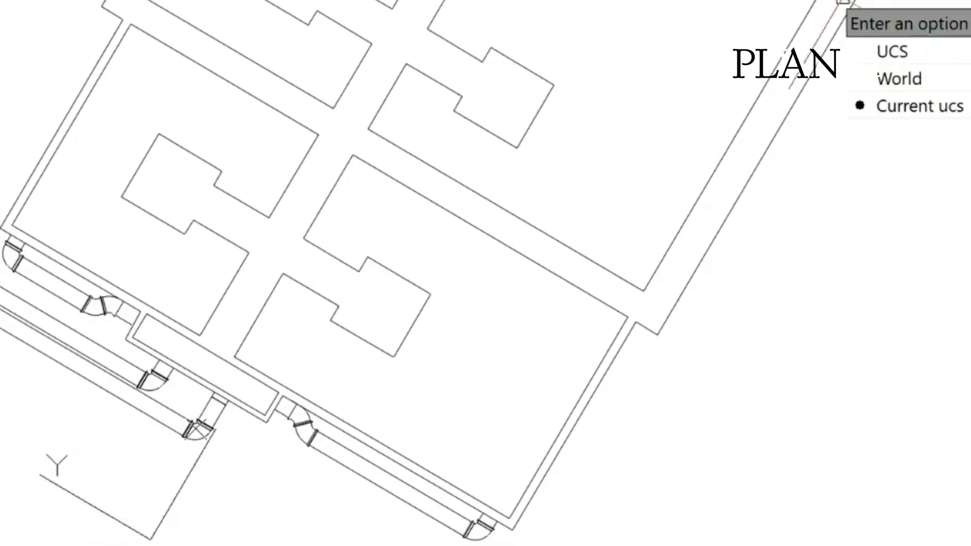
key(Return)
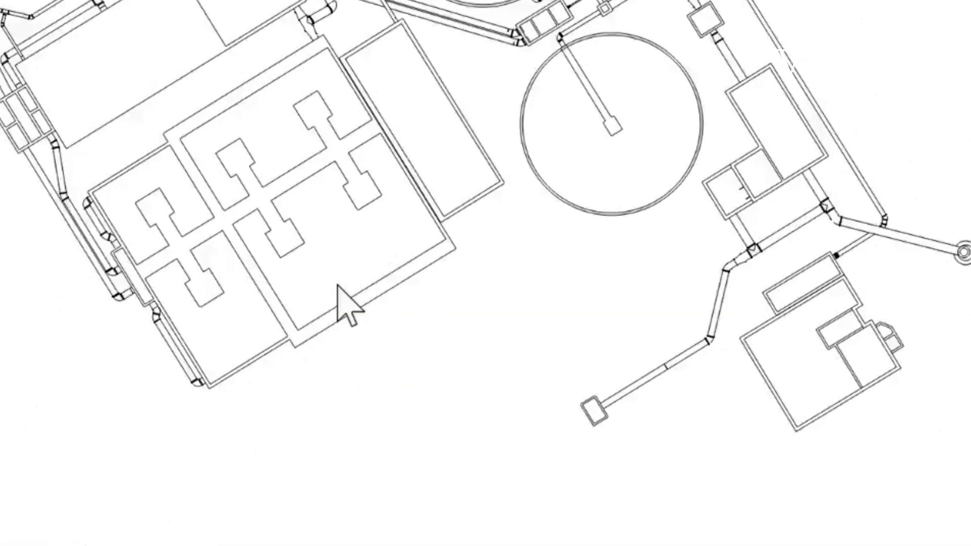